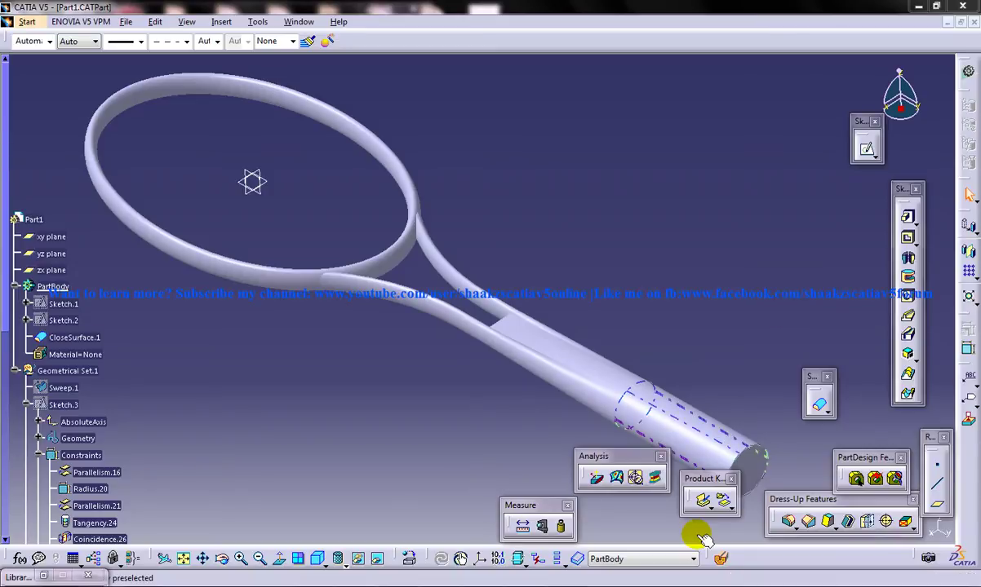
# - Nudge the racket view, then detach the Apply Material icon into a floating toolbar
pyautogui.middleClick(607, 319)
pyautogui.moveTo(606, 319); pyautogui.dragTo(626, 336, button='middle')
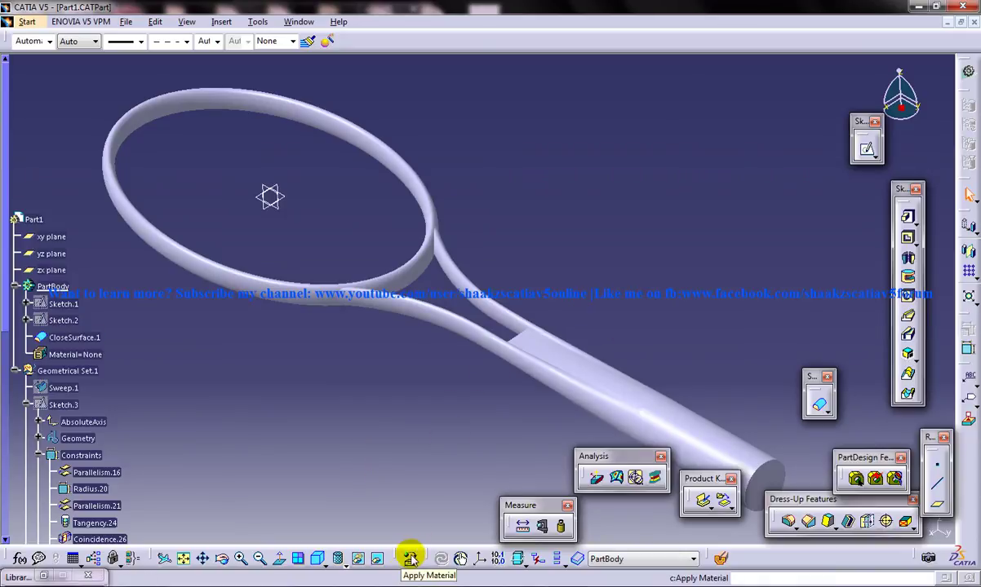
pyautogui.moveTo(410, 558); pyautogui.dragTo(397, 520)
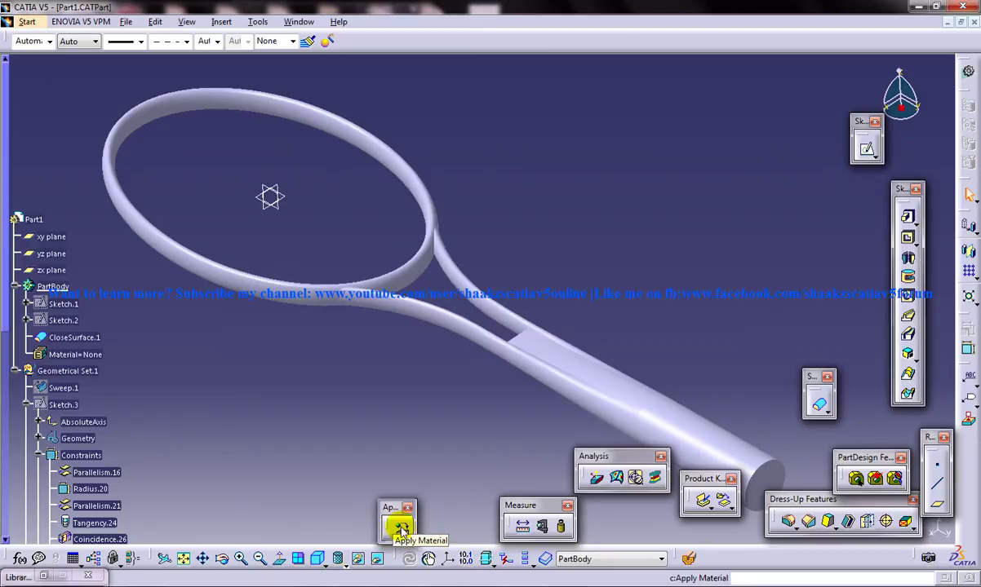
# - Toggle the Apply Material toolbar off and back on from the toolbar list, and launch Apply Material
pyautogui.rightClick(775, 565)
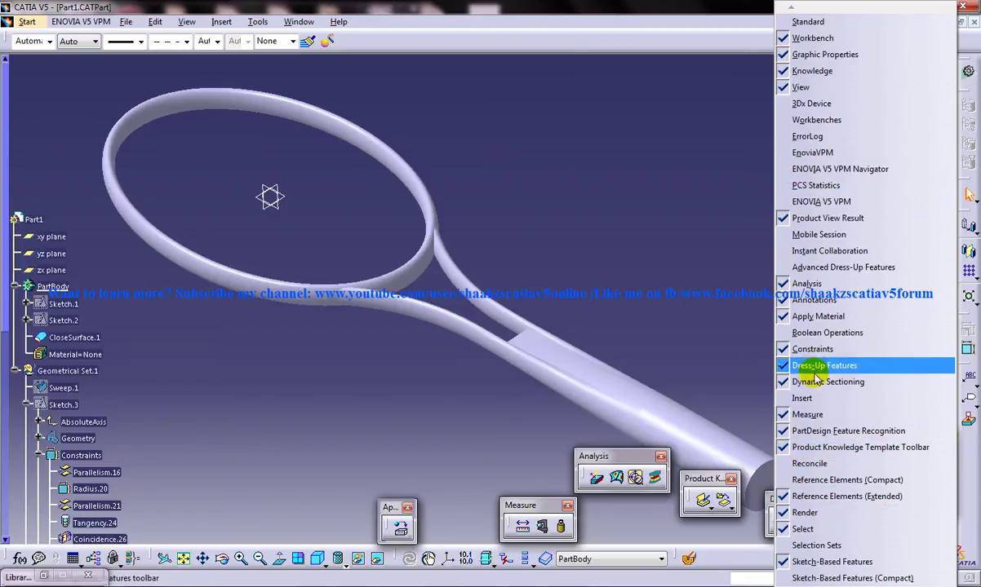
pyautogui.click(827, 317)
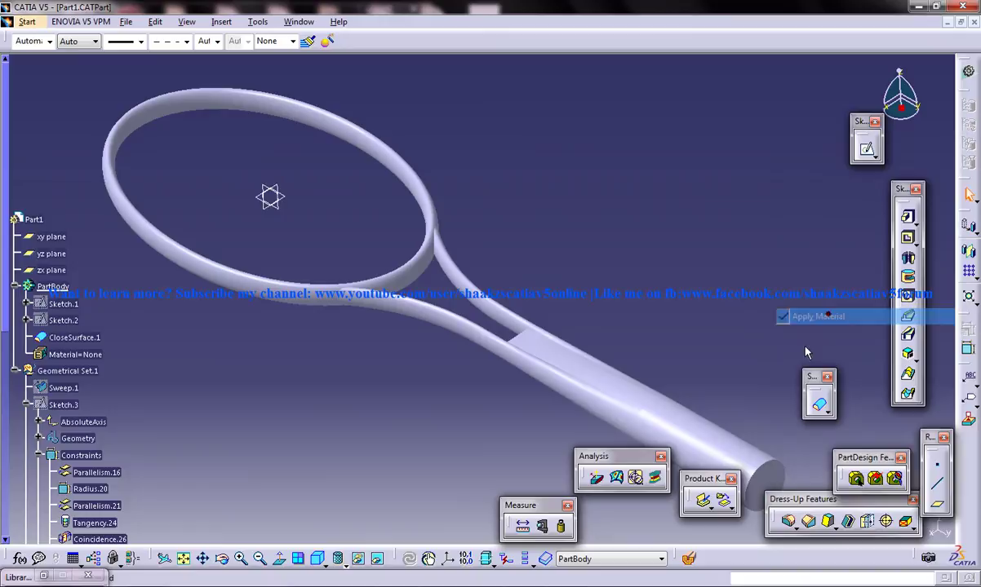
pyautogui.rightClick(754, 574)
pyautogui.click(827, 315)
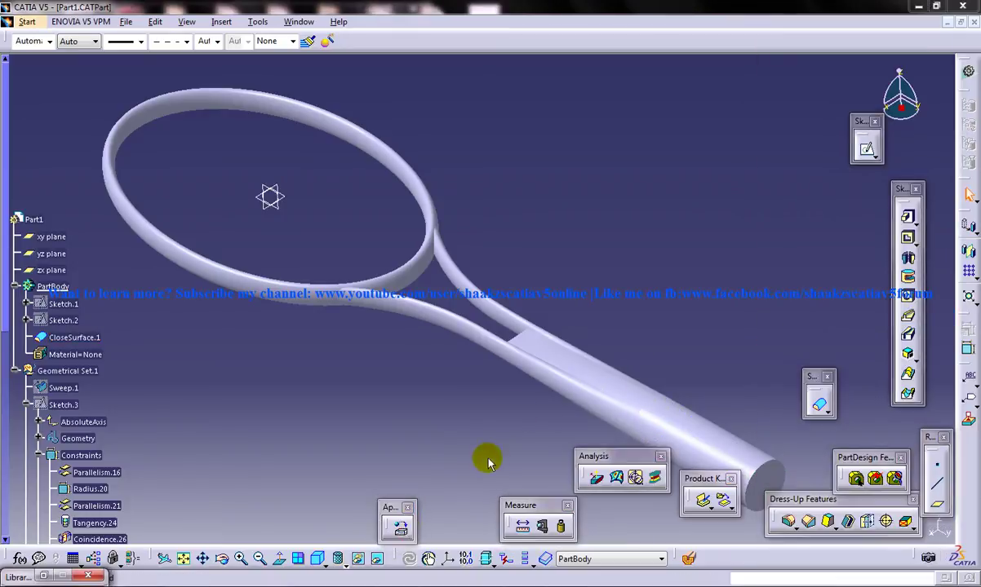
pyautogui.click(399, 528)
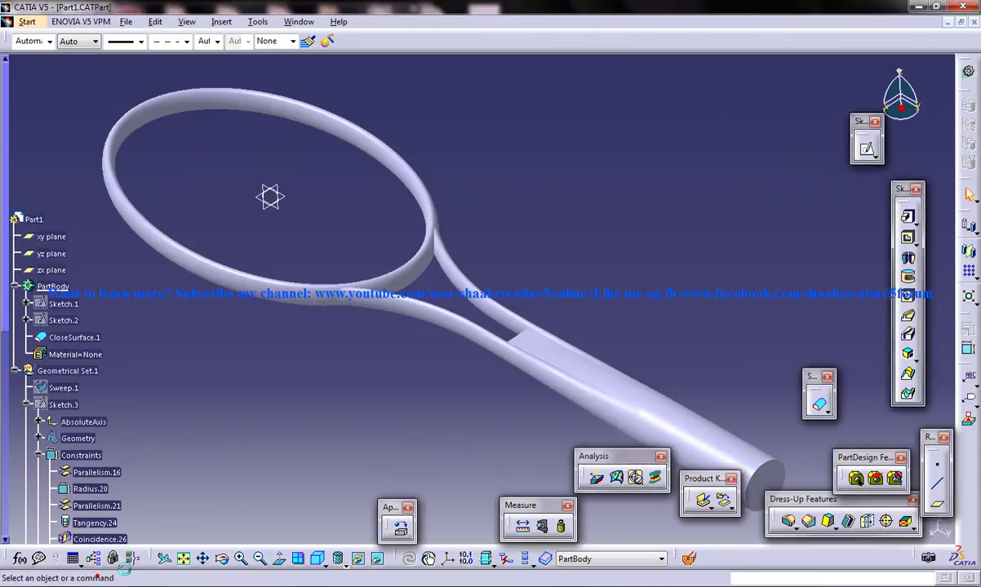
# - Open the material library, make it taller and move it off the model tree
pyautogui.click(385, 531)
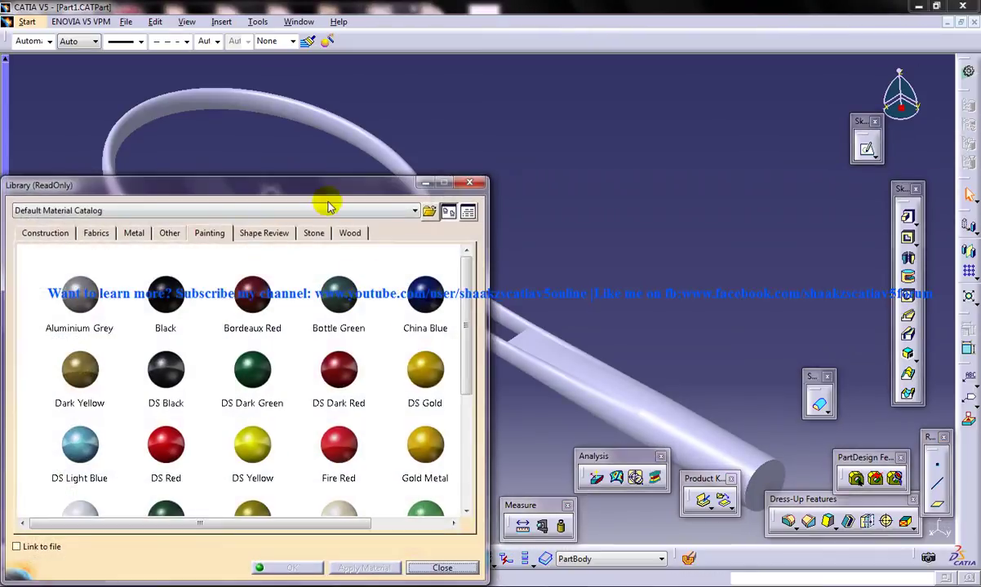
pyautogui.moveTo(486, 177); pyautogui.dragTo(489, 122)
pyautogui.moveTo(363, 129); pyautogui.dragTo(824, 126)
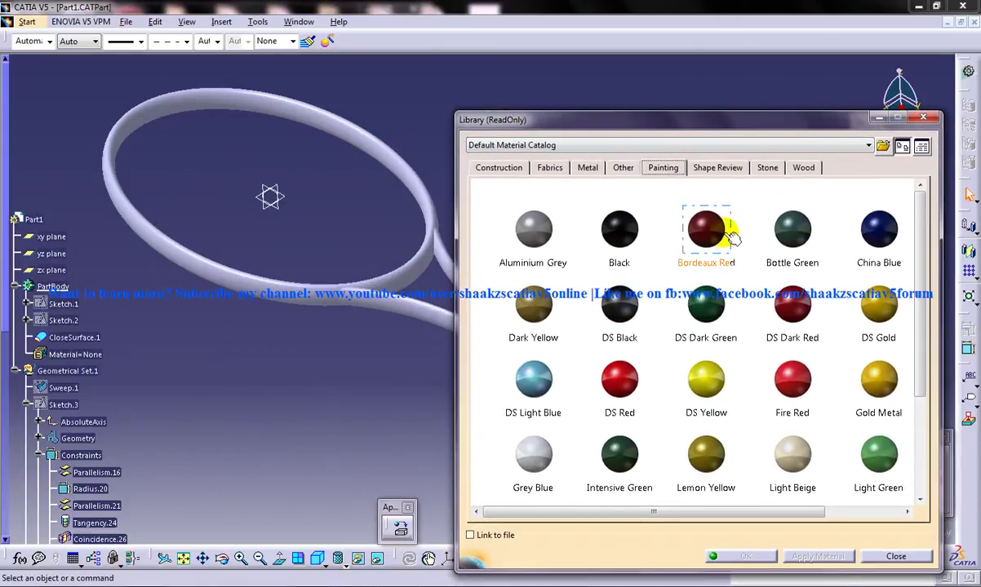
pyautogui.moveTo(665, 134); pyautogui.dragTo(707, 127)
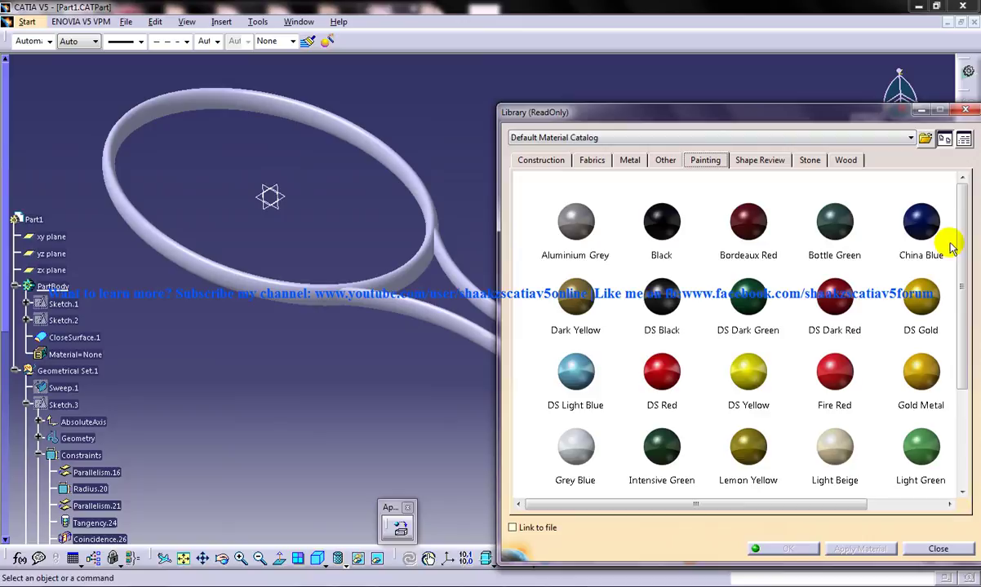
pyautogui.moveTo(963, 221)
pyautogui.mouseDown()
pyautogui.moveTo(963, 279)
pyautogui.moveTo(962, 222)
pyautogui.mouseUp()
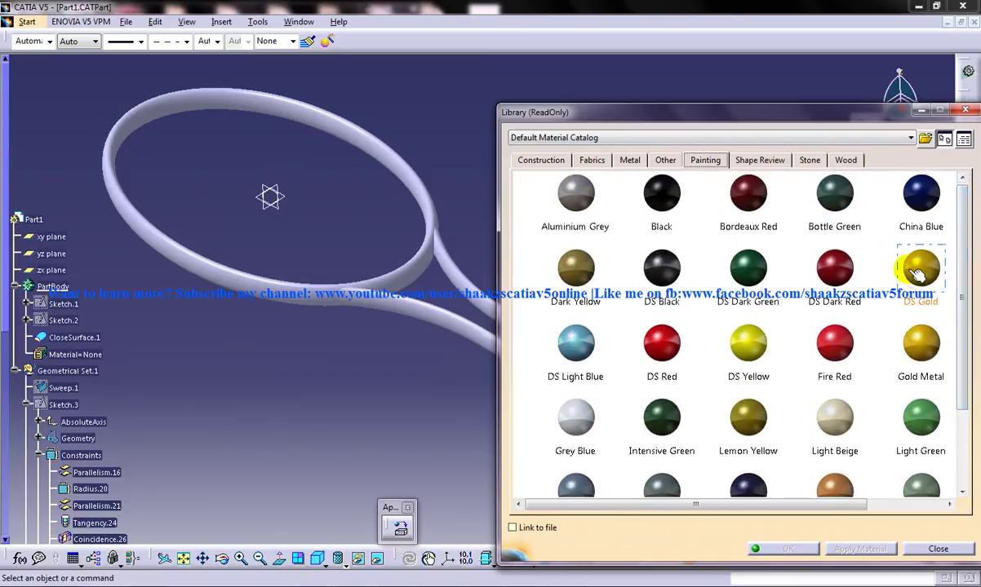
# - Drag the China Blue painting material from the library onto the racket frame
pyautogui.click(919, 204)
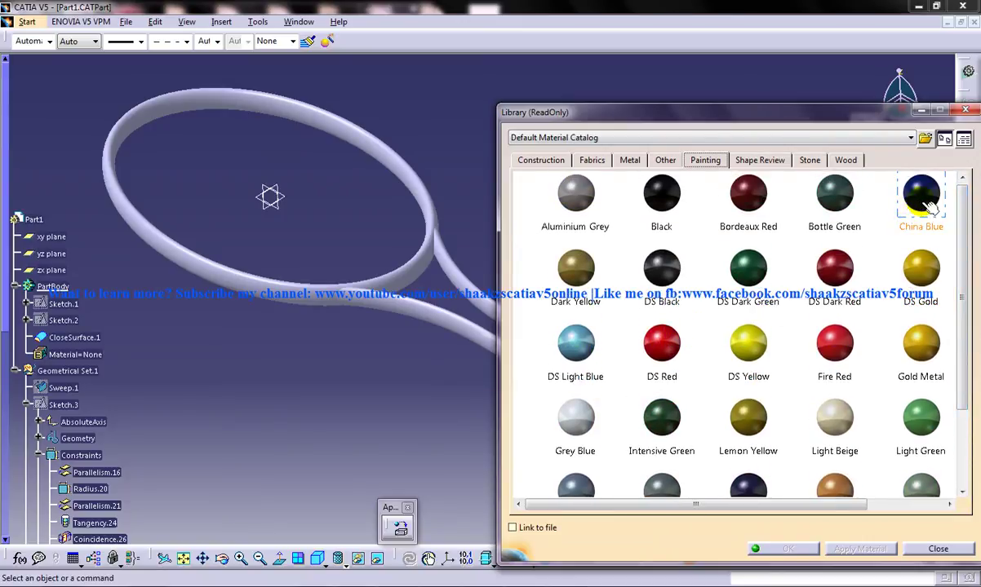
pyautogui.moveTo(922, 196); pyautogui.dragTo(412, 196)
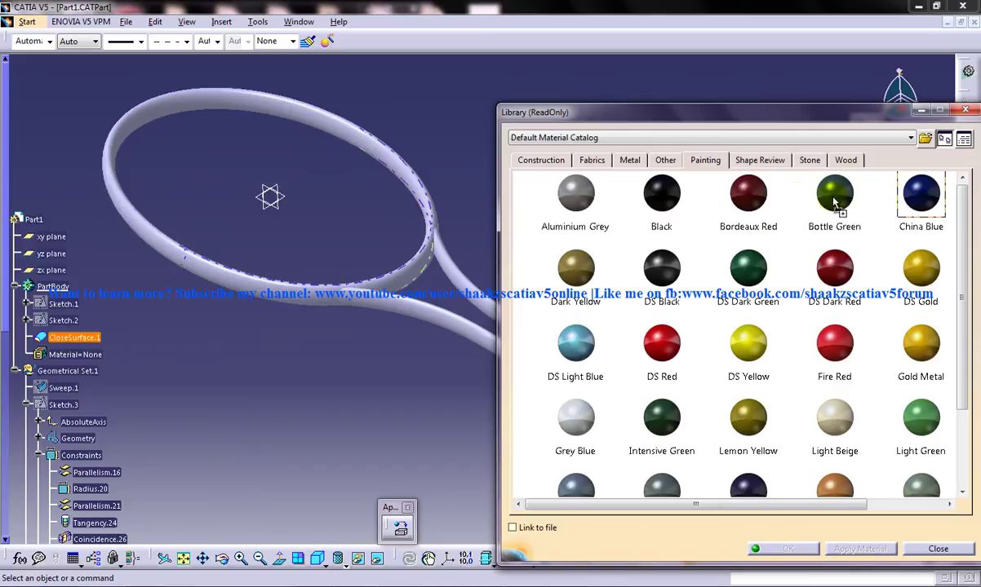
pyautogui.click(915, 195)
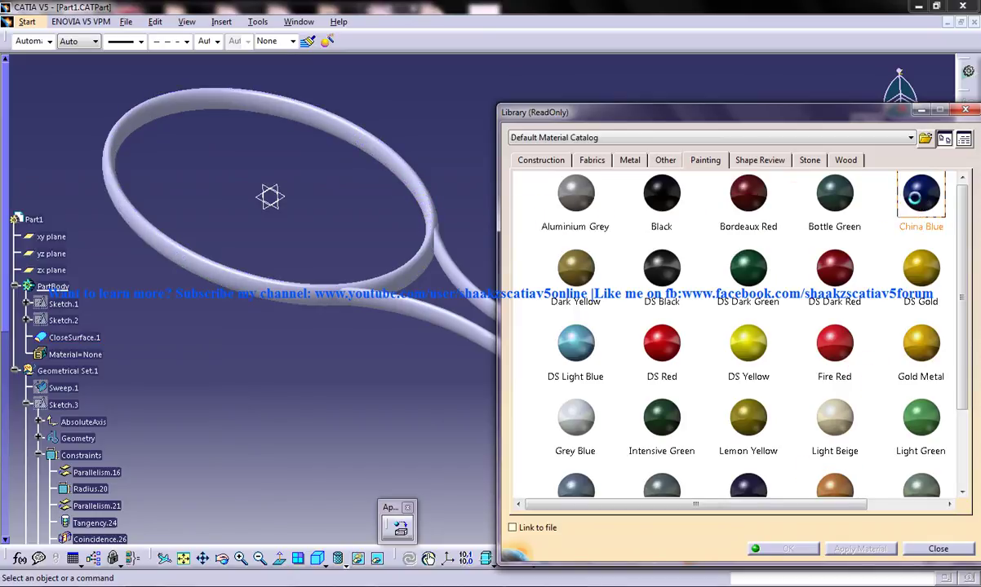
pyautogui.moveTo(925, 200); pyautogui.dragTo(447, 320)
pyautogui.moveTo(456, 215); pyautogui.dragTo(352, 215, button='middle')
pyautogui.click(575, 347)
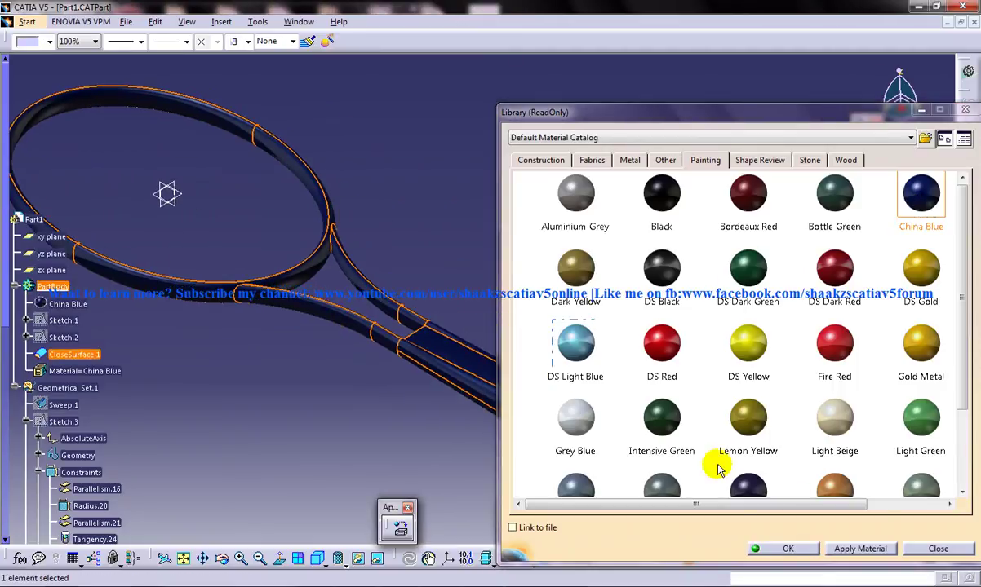
# - Confirm China Blue with OK, recentre the racket, and select the material in the tree
pyautogui.click(811, 549)
pyautogui.click(542, 307)
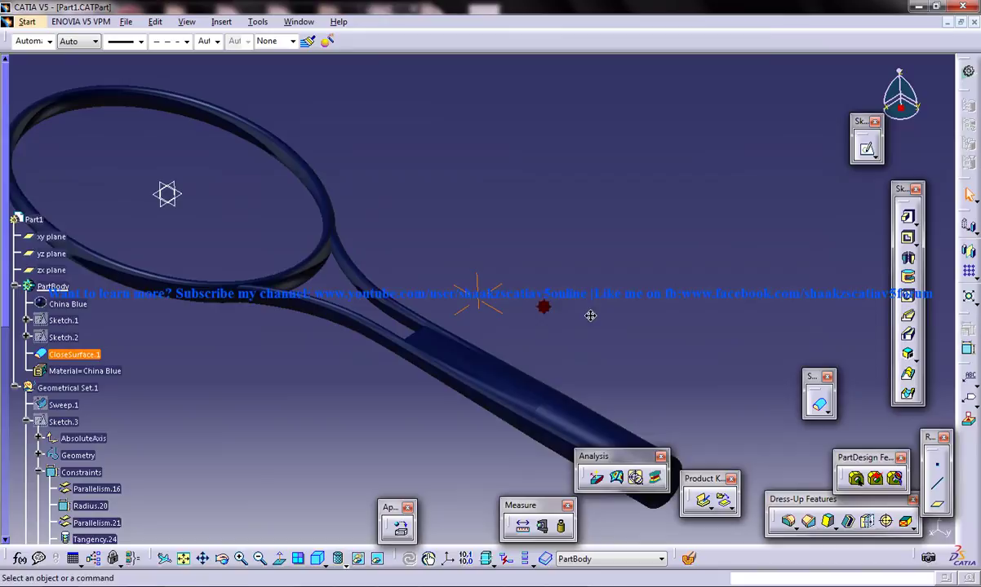
pyautogui.moveTo(586, 313); pyautogui.dragTo(696, 339, button='middle')
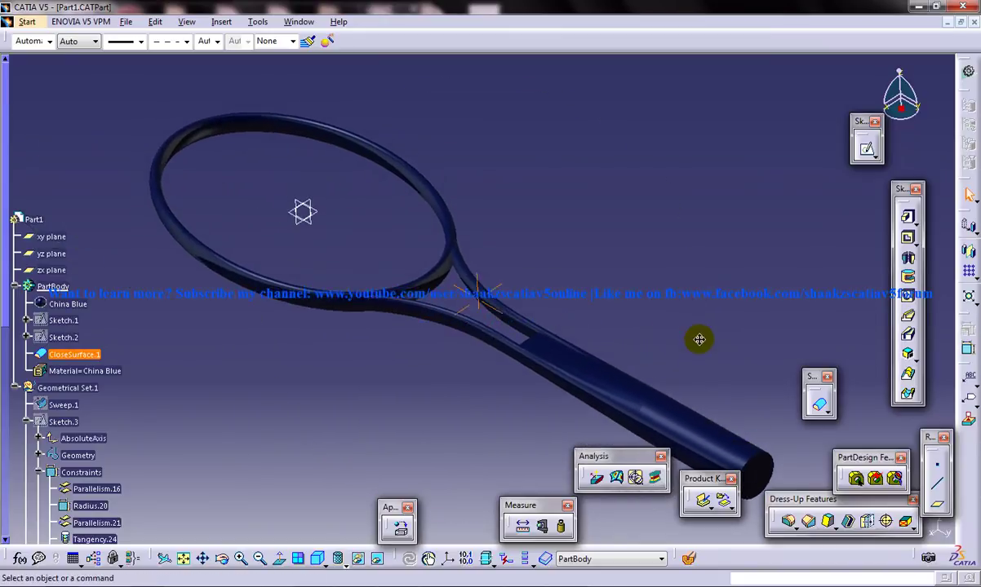
pyautogui.click(61, 305)
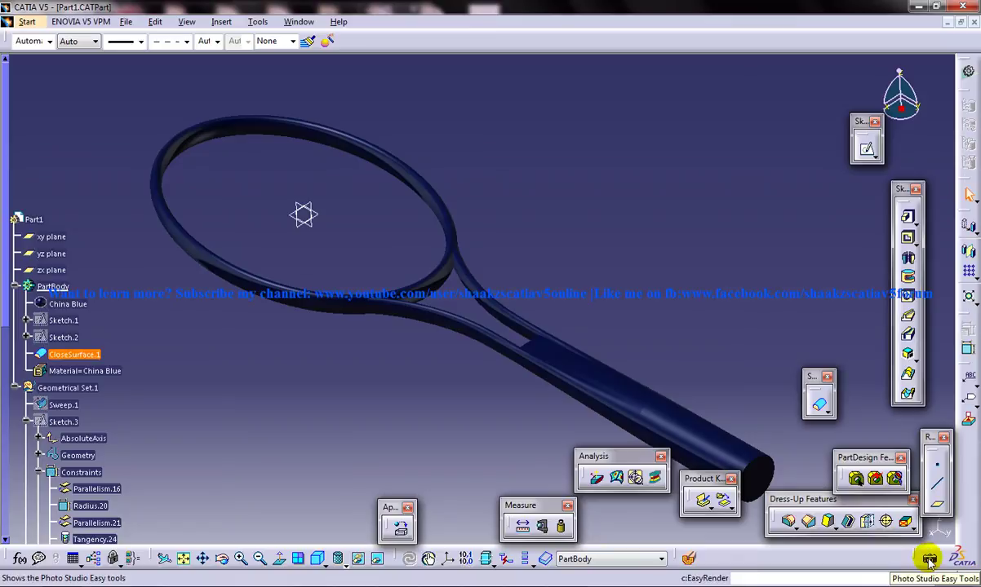
# - In Customize > Toolbars, restore all toolbar contents and positions, confirming each, then close the dialog
pyautogui.rightClick(827, 563)
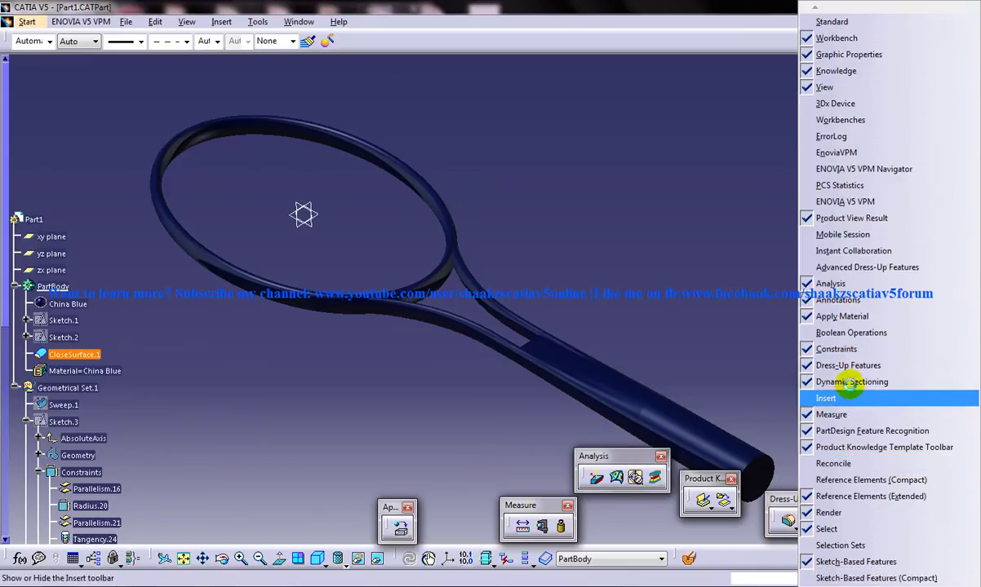
pyautogui.moveTo(840, 582)
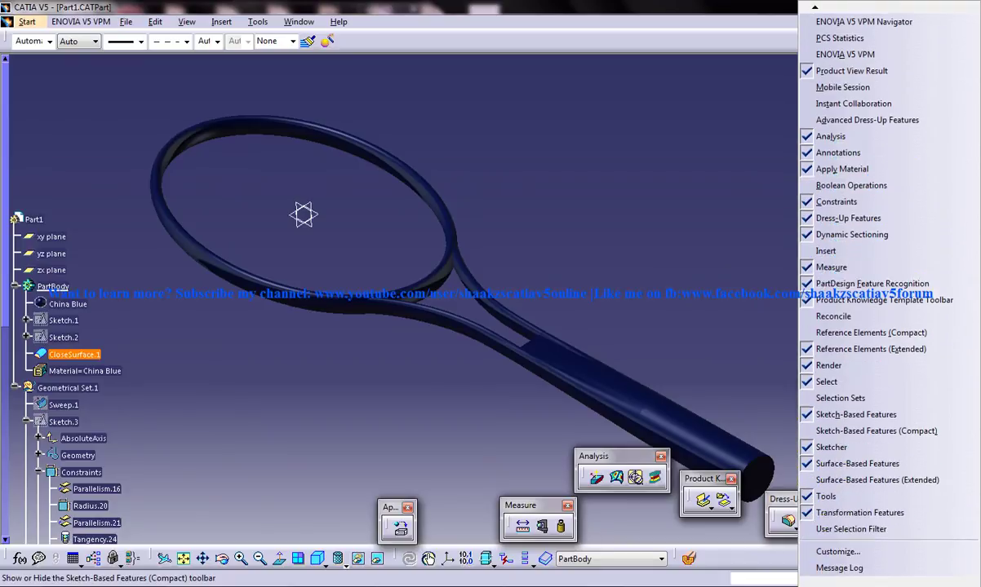
pyautogui.click(837, 552)
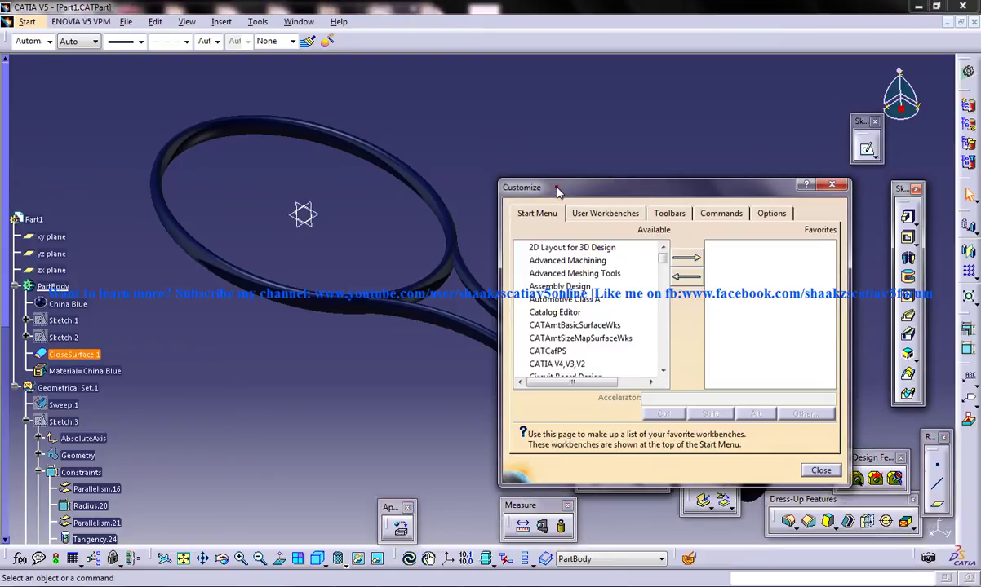
pyautogui.moveTo(557, 195); pyautogui.dragTo(558, 182)
pyautogui.click(671, 199)
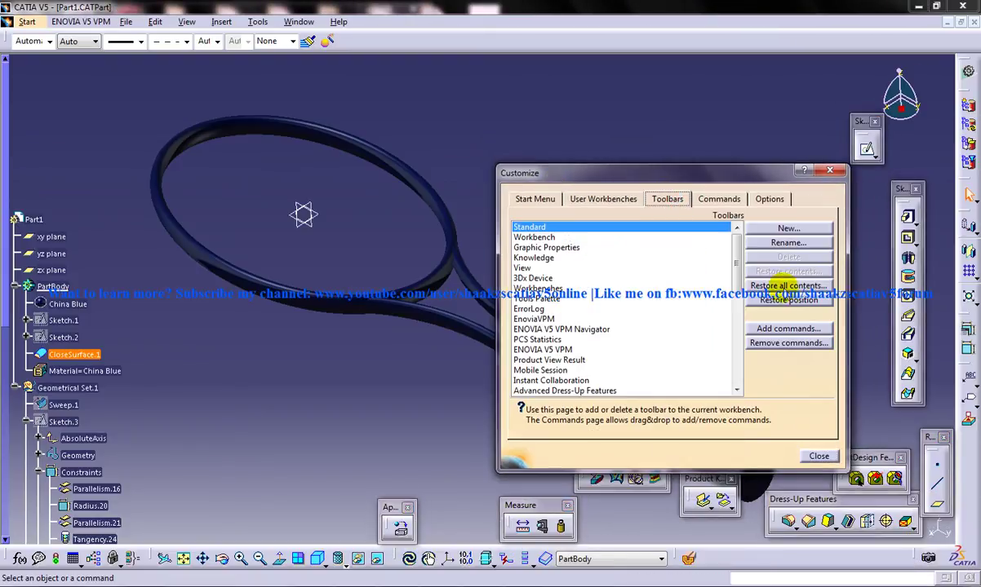
pyautogui.click(787, 281)
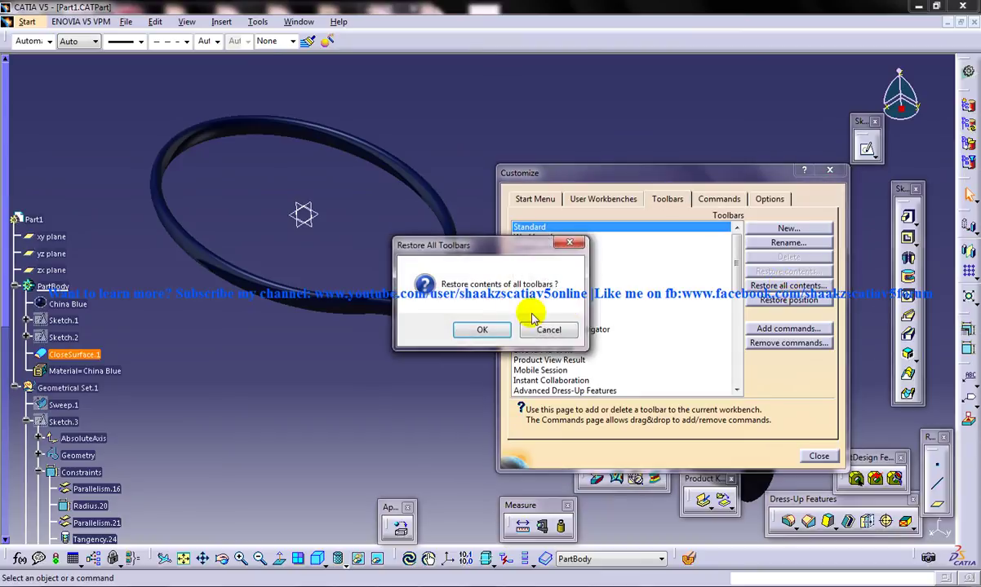
pyautogui.click(492, 327)
pyautogui.click(788, 301)
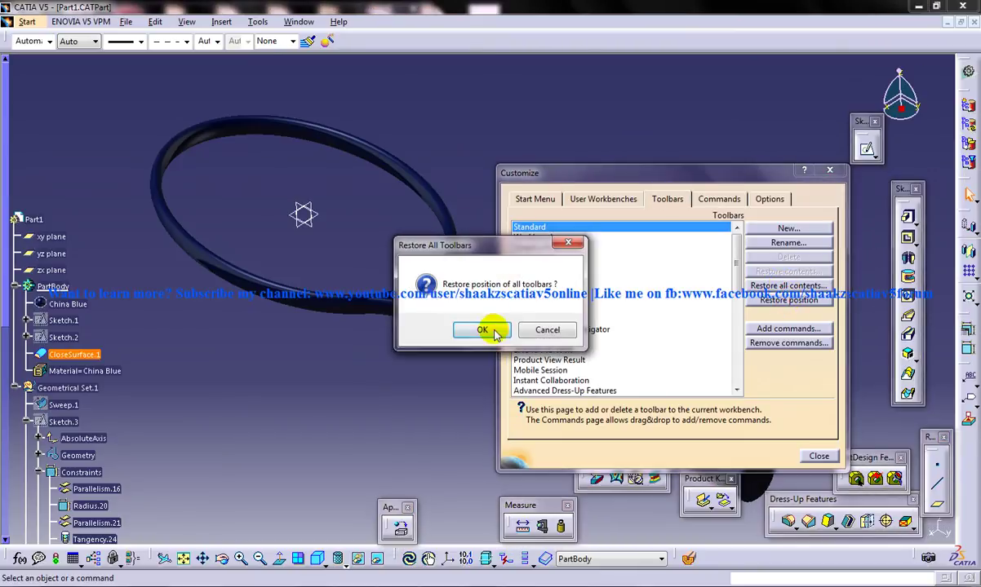
pyautogui.click(494, 327)
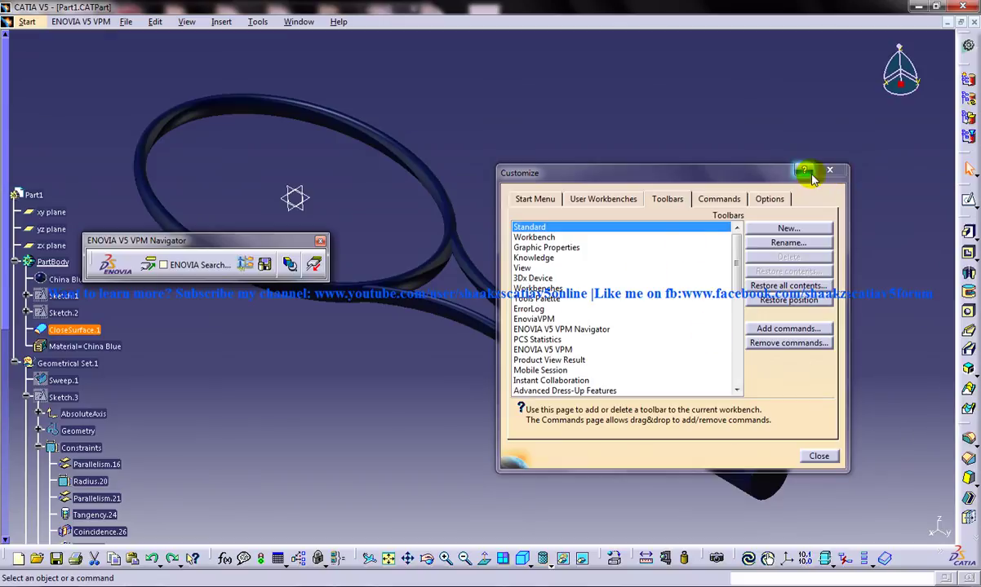
pyautogui.click(830, 173)
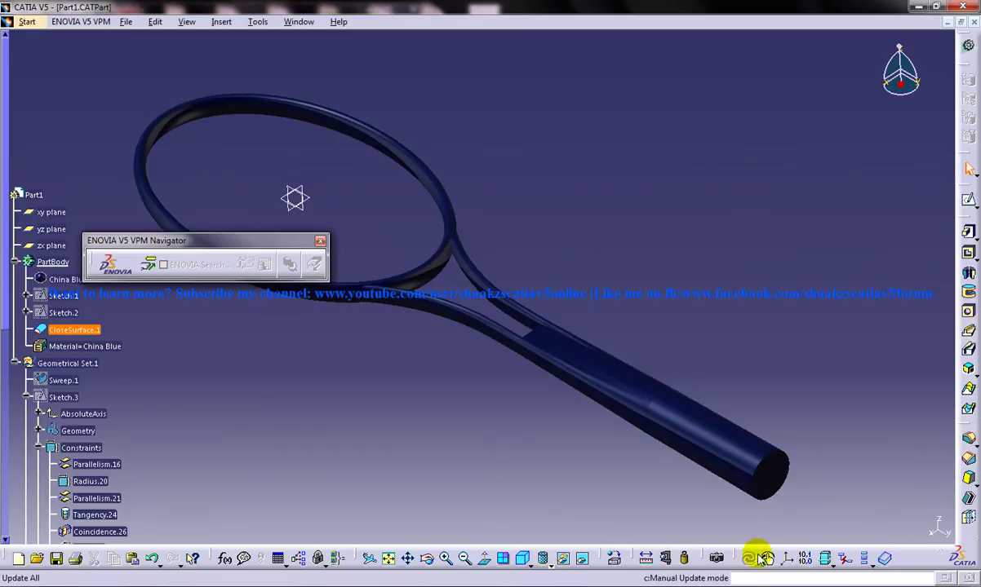
# - Turn on Photo Studio Easy Render, reorient the racket, and render an area around its throat
pyautogui.click(718, 561)
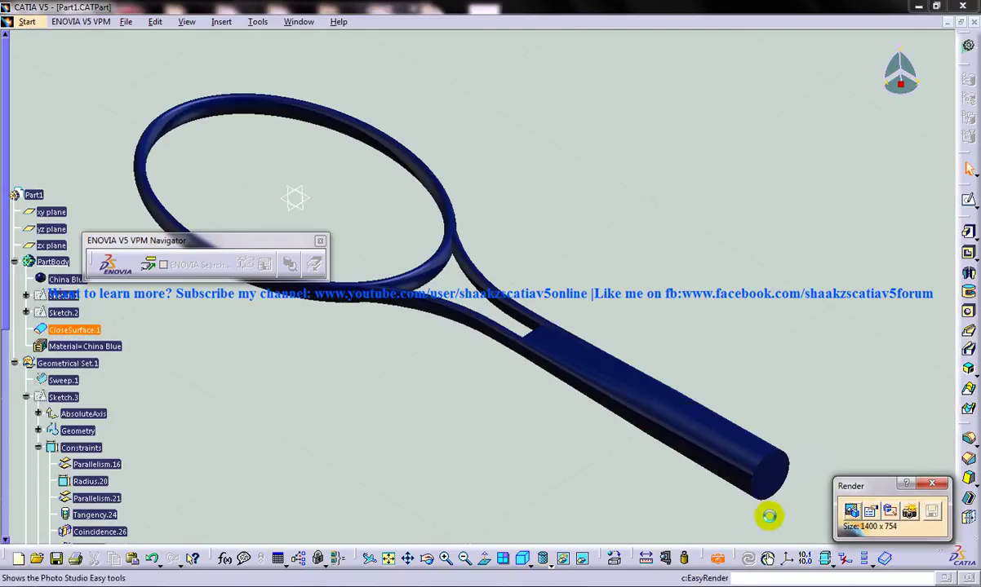
pyautogui.moveTo(530, 285); pyautogui.dragTo(691, 324, button='middle')
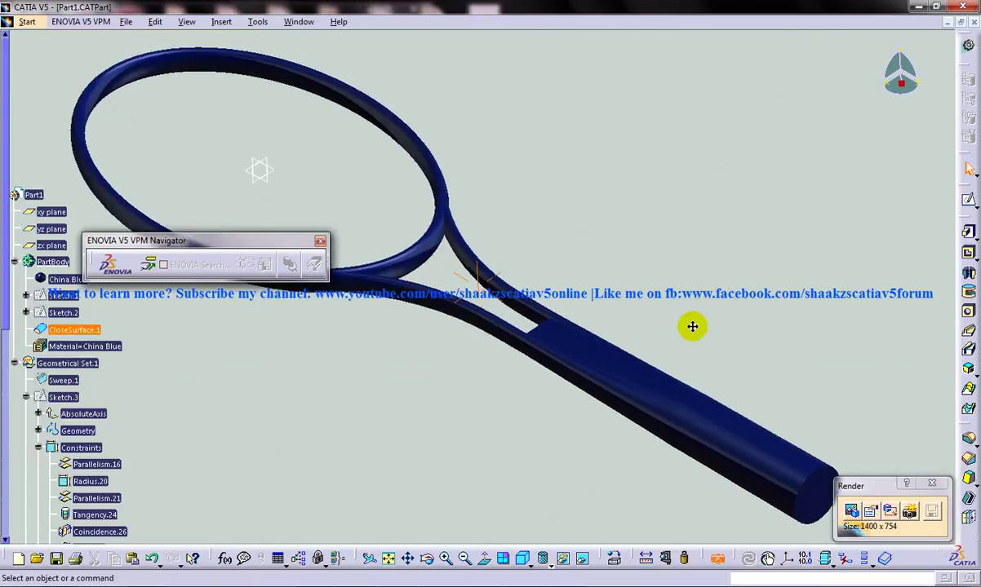
pyautogui.moveTo(269, 243); pyautogui.dragTo(876, 174)
pyautogui.click(907, 511)
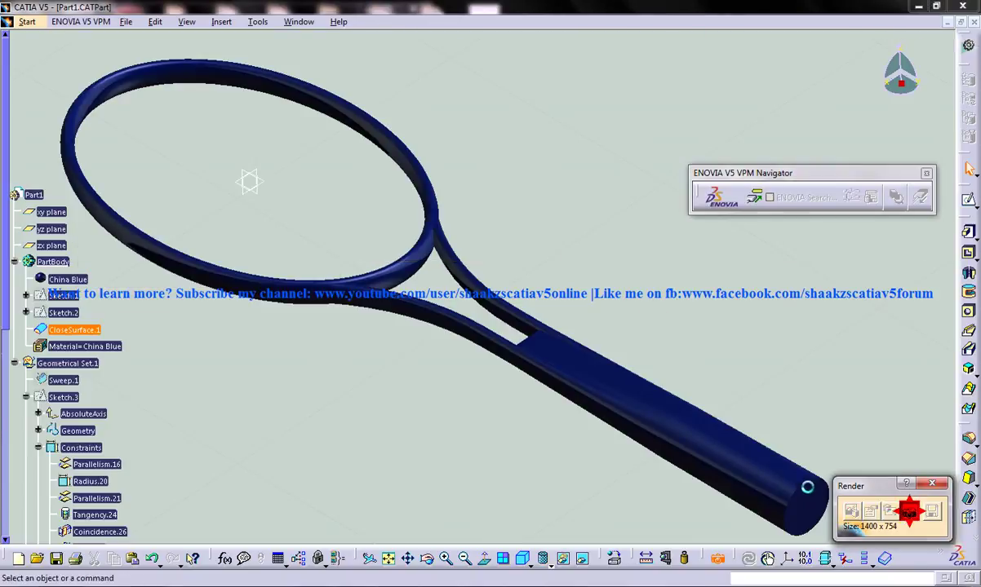
pyautogui.click(597, 259)
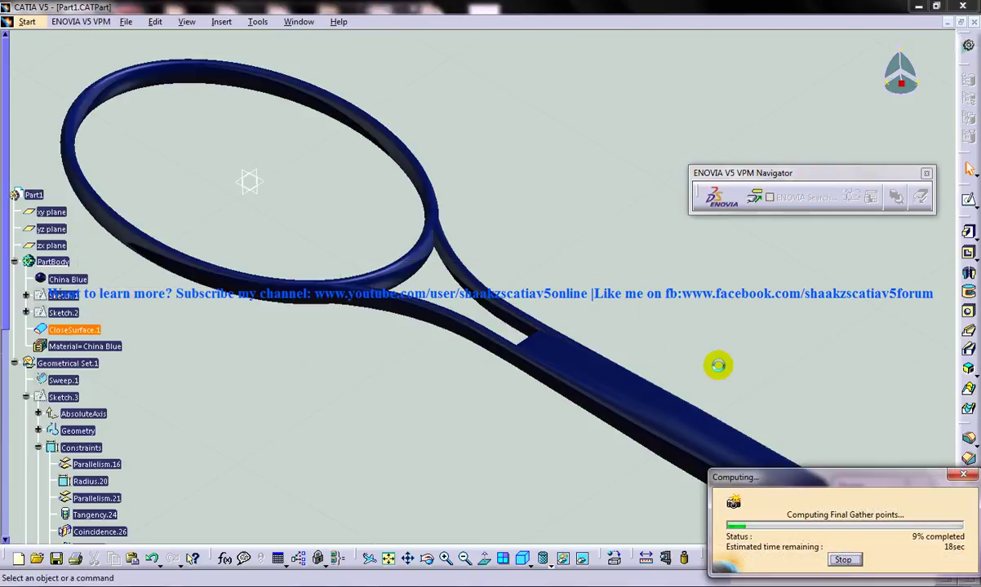